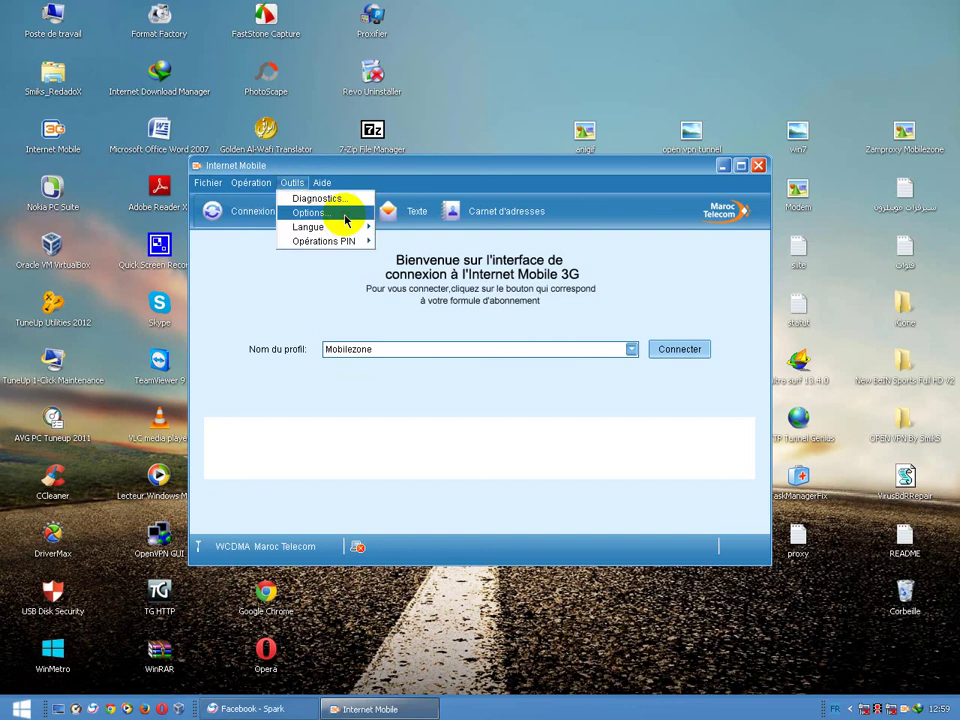
Create a new dial-up connection profile named "mobilezone smiks" in the profile management options
click(345, 219)
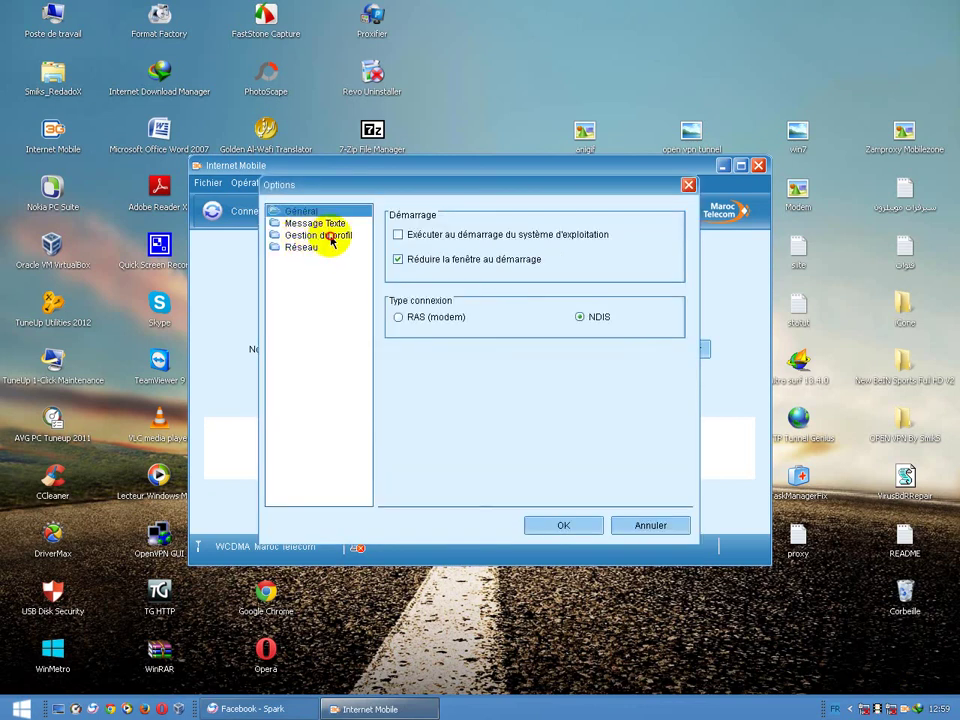
click(331, 238)
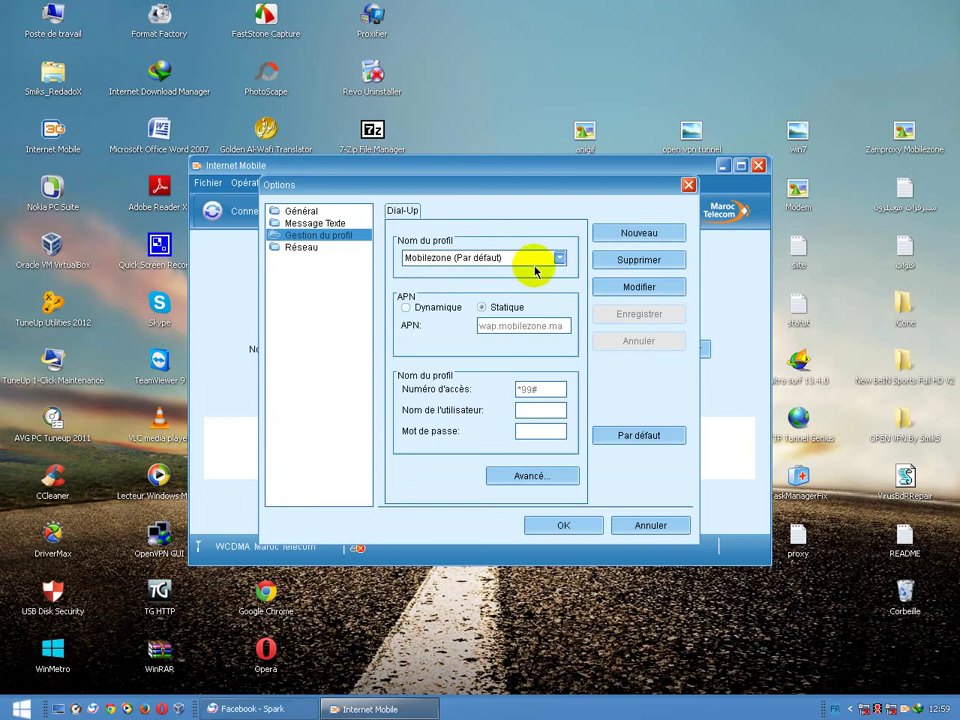
click(639, 236)
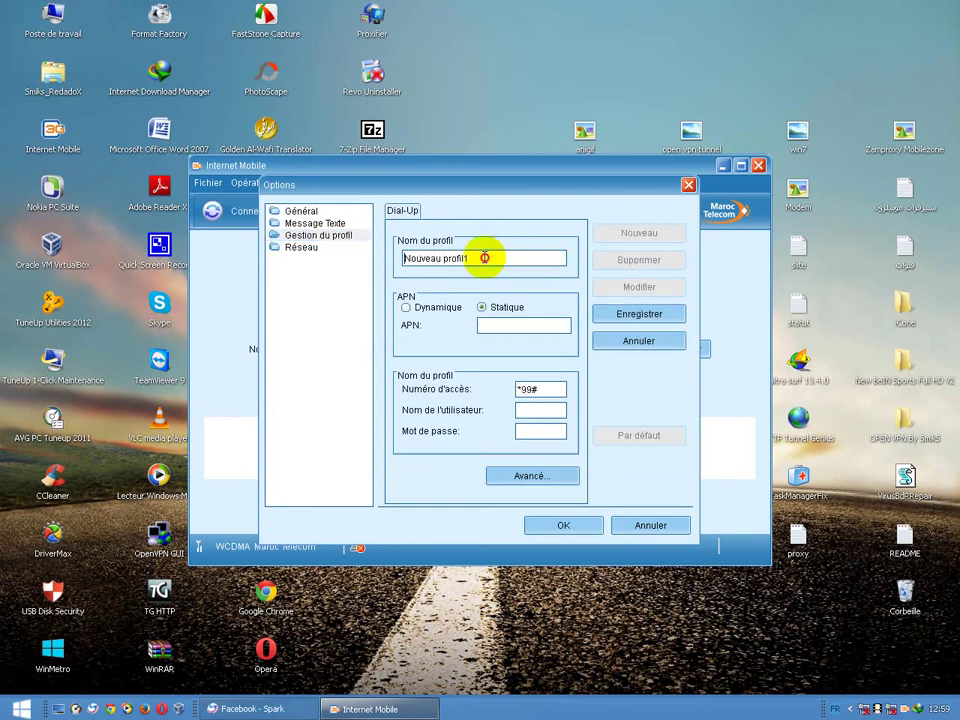
drag(404, 258, 521, 272)
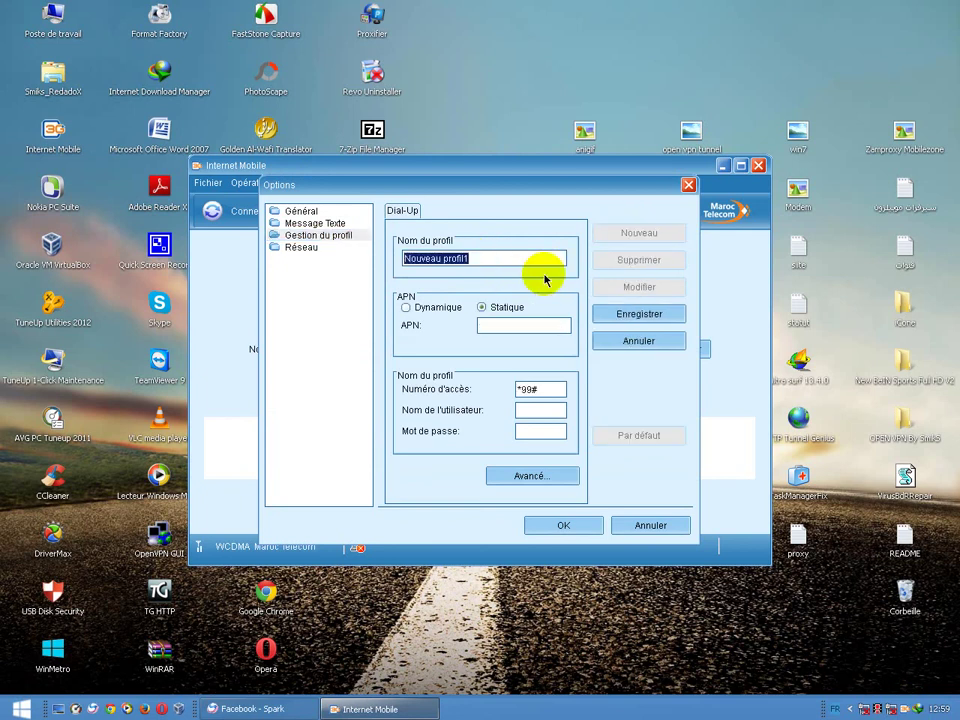
key(BackSpace)
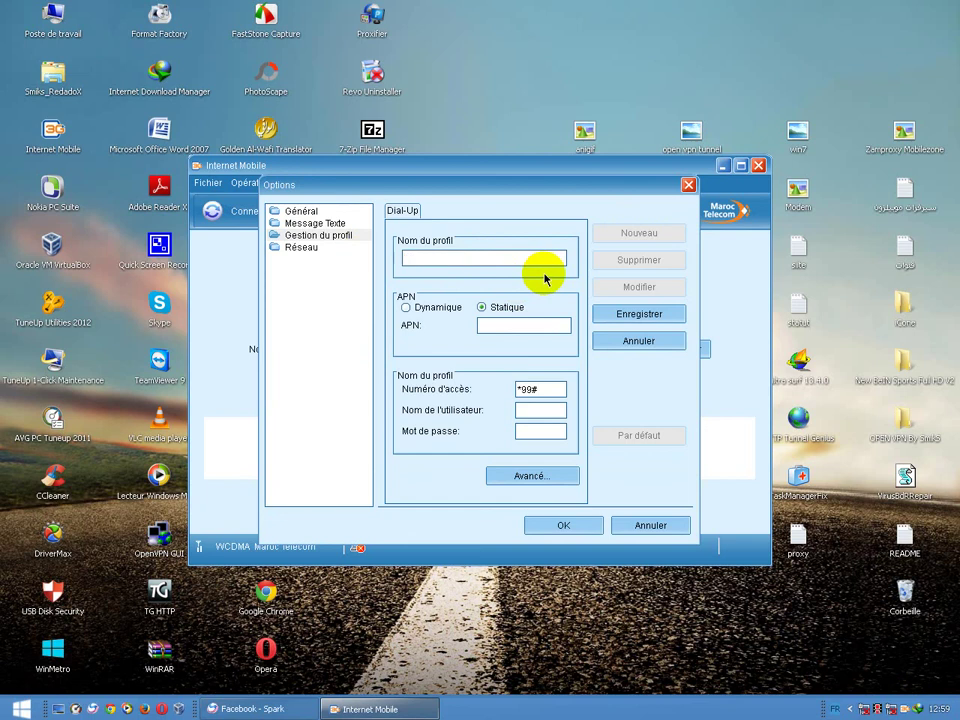
text(mobilezone smiks)
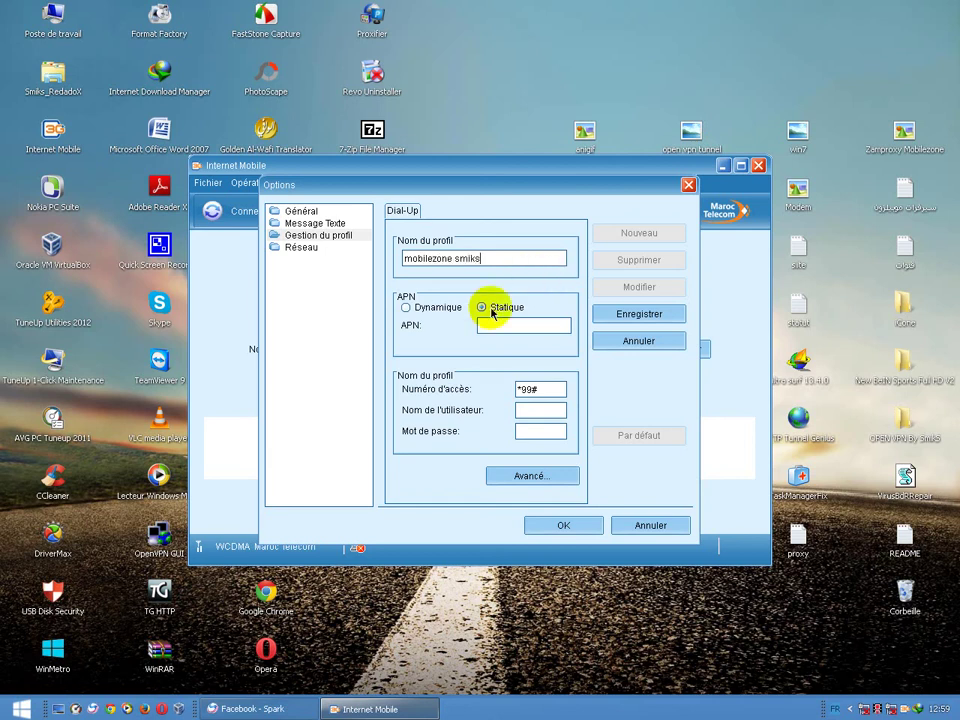
Set the new profile's static APN to wap.iamgprs.ma and save the profile
click(555, 336)
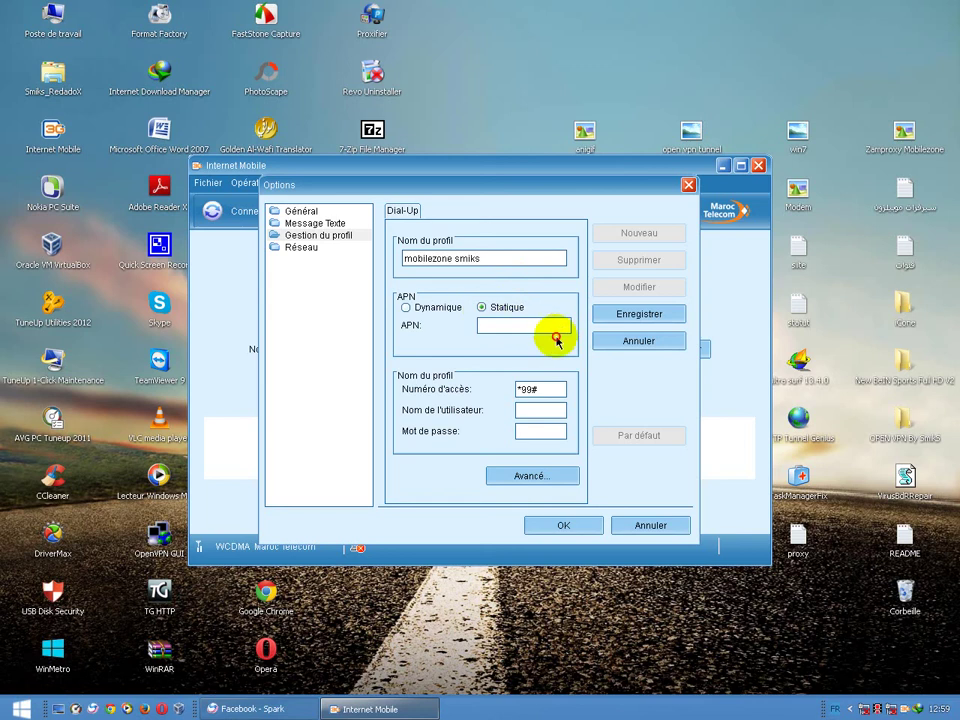
text(wa)
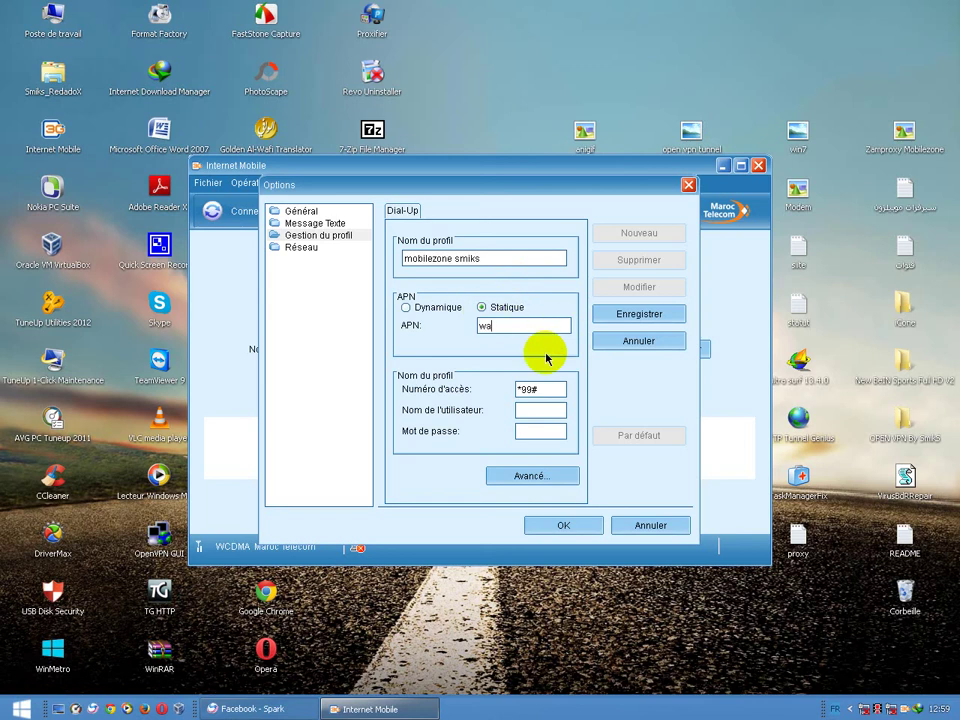
text(p.iamgprs.ma)
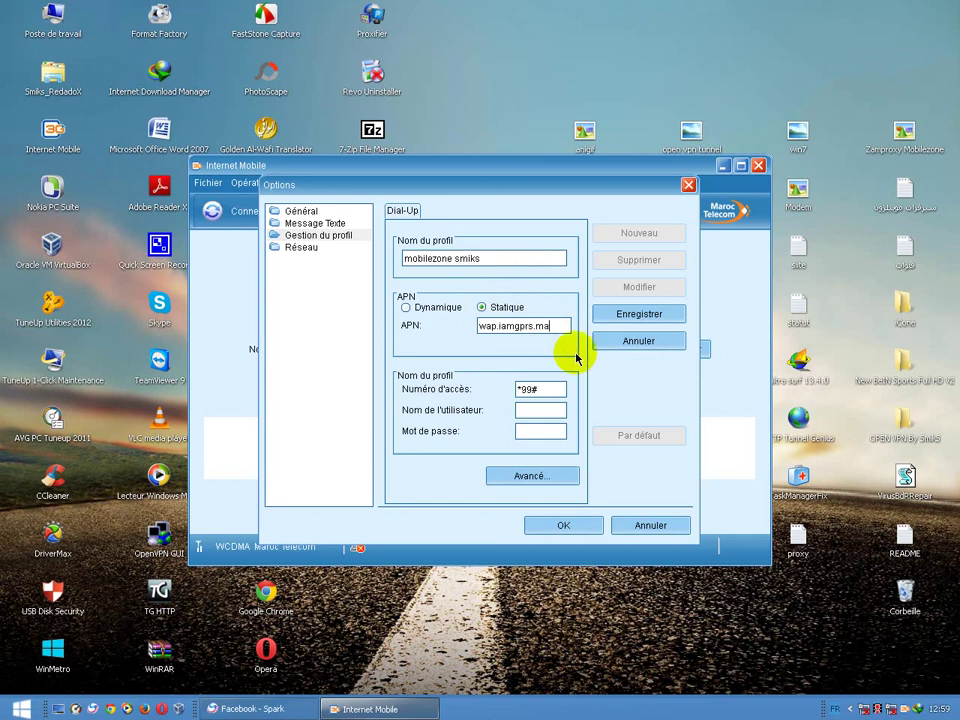
drag(500, 389, 576, 390)
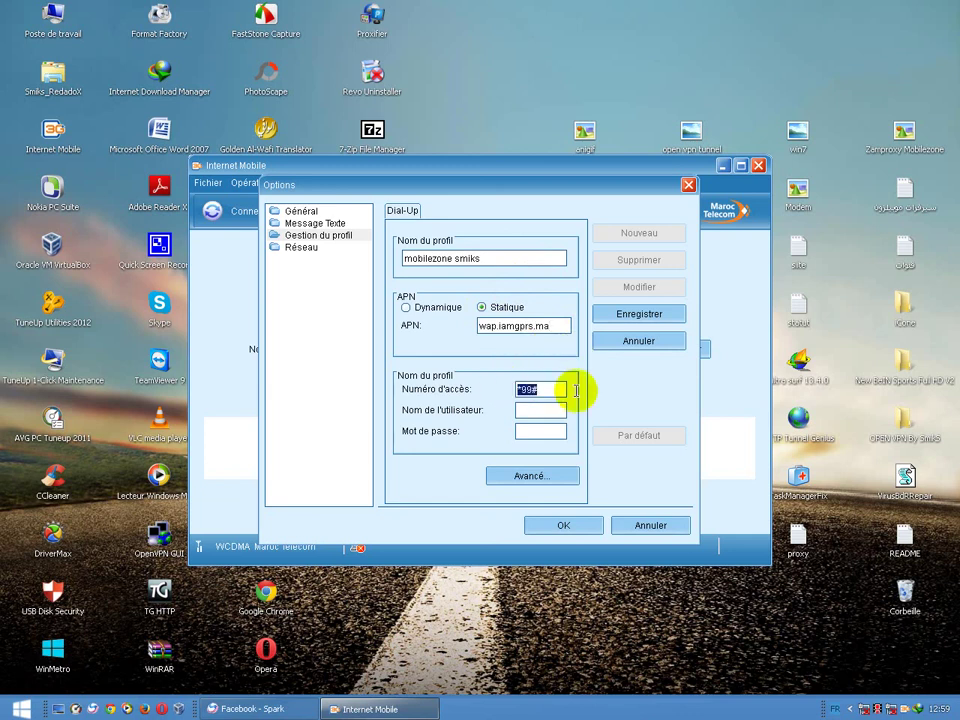
click(634, 314)
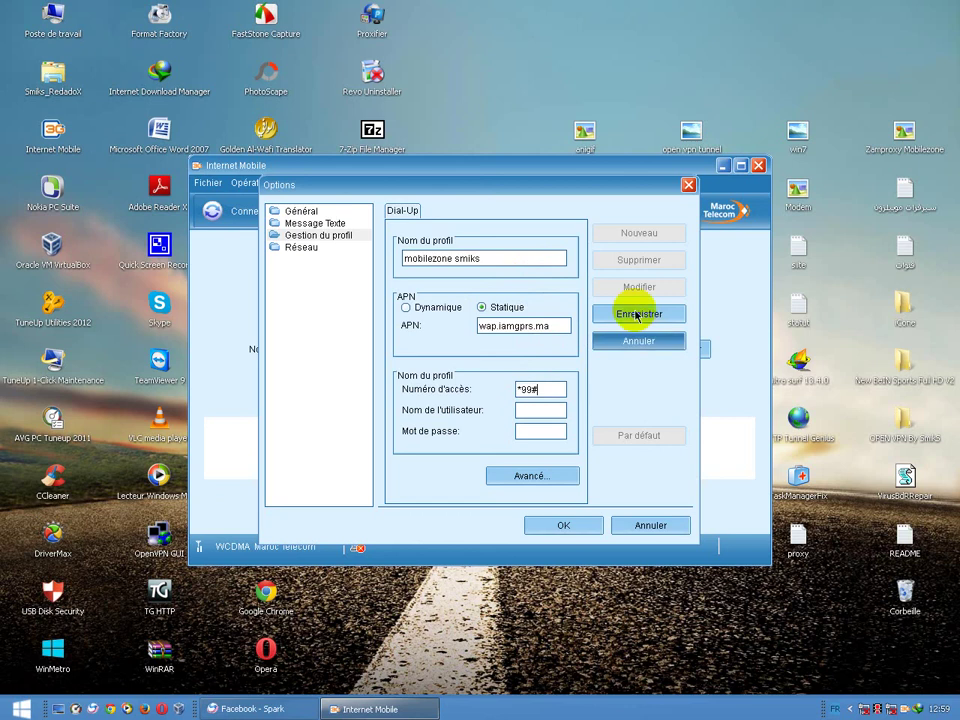
Make mobilezone smiks the default profile and connect to the mobile internet with it, minimizing the connection window
click(632, 438)
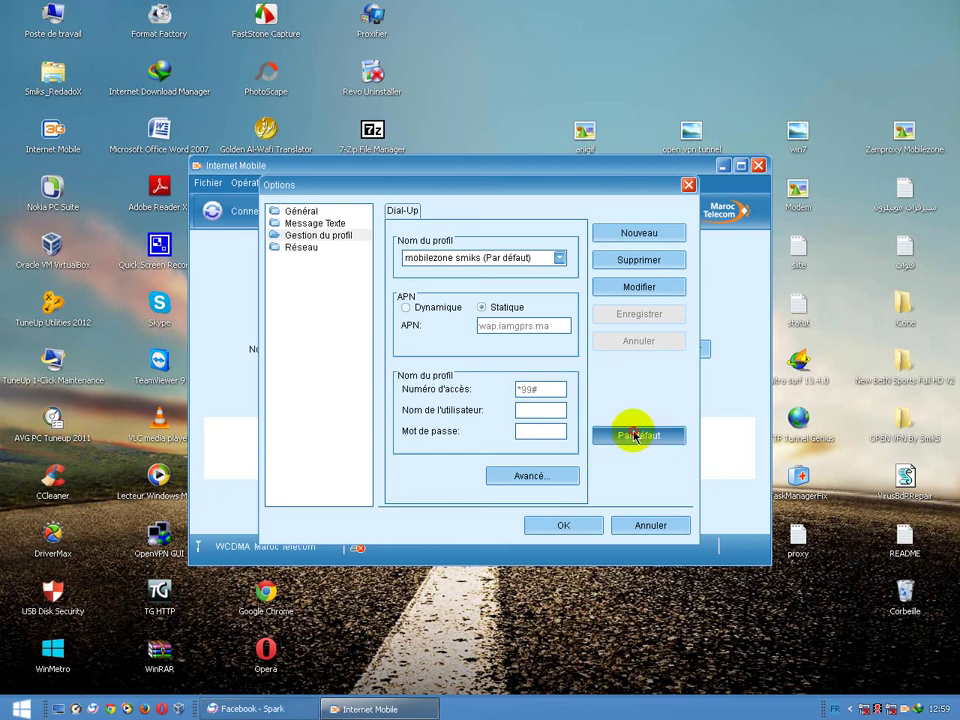
click(563, 528)
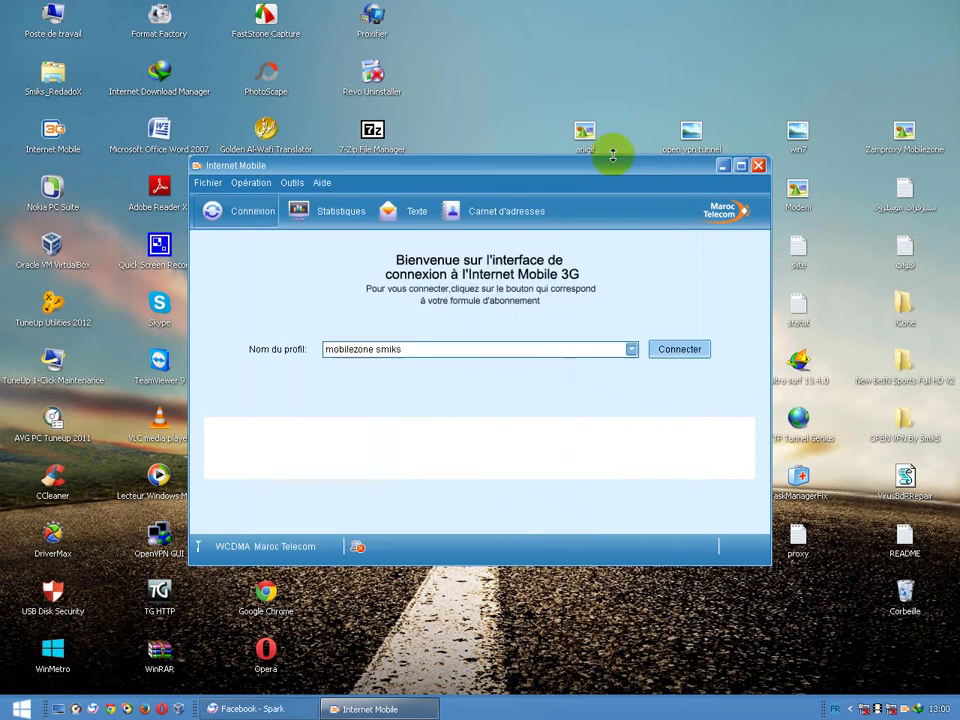
click(457, 119)
drag(457, 119, 439, 272)
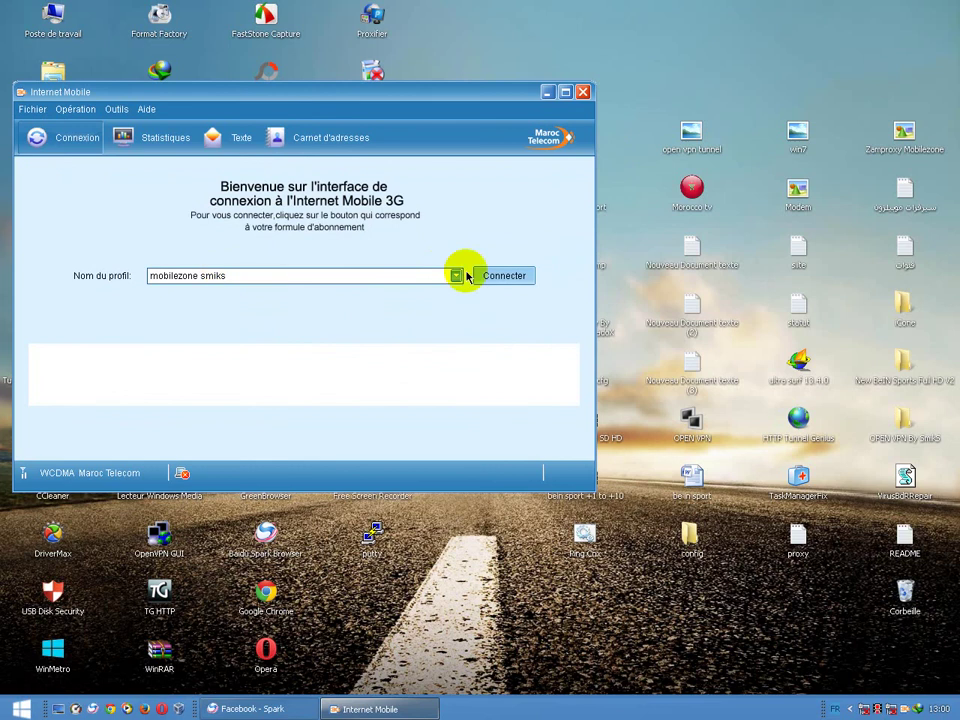
click(500, 275)
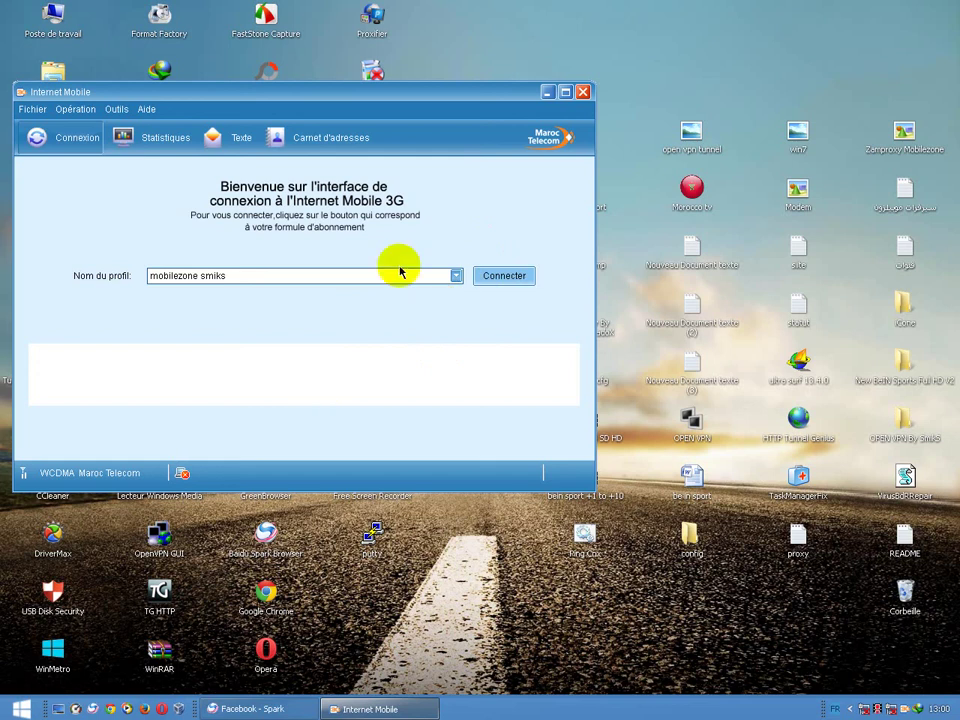
key(Return)
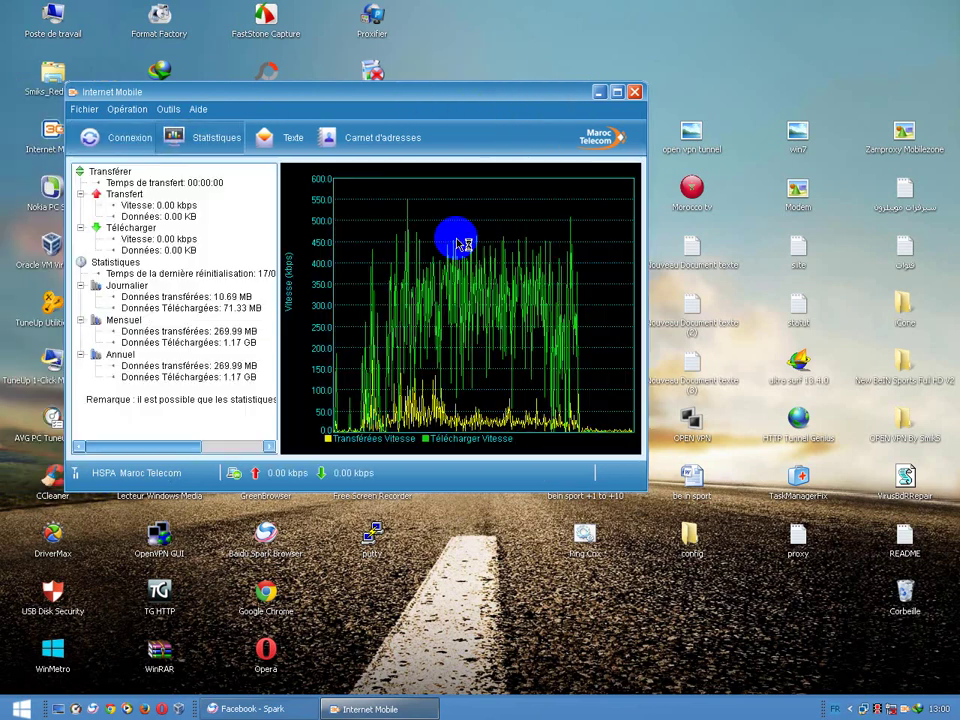
click(600, 93)
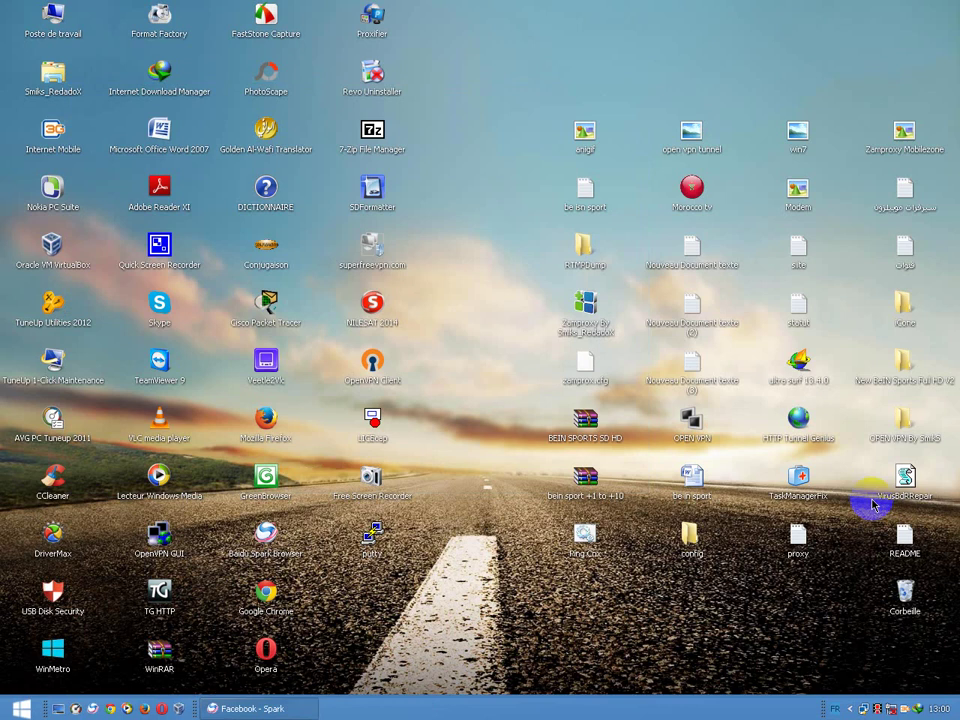
Launch OPEN VPN By Smiks_RedadoX from the desktop folder OPEN VPN By SmikS and close the folder window
click(904, 437)
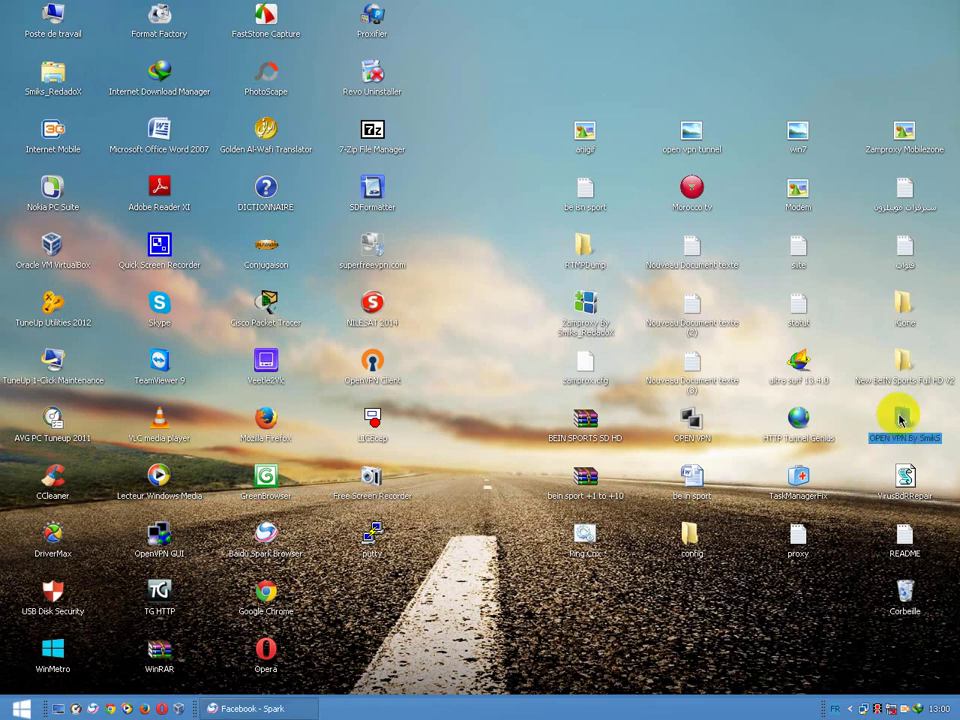
double_click(901, 417)
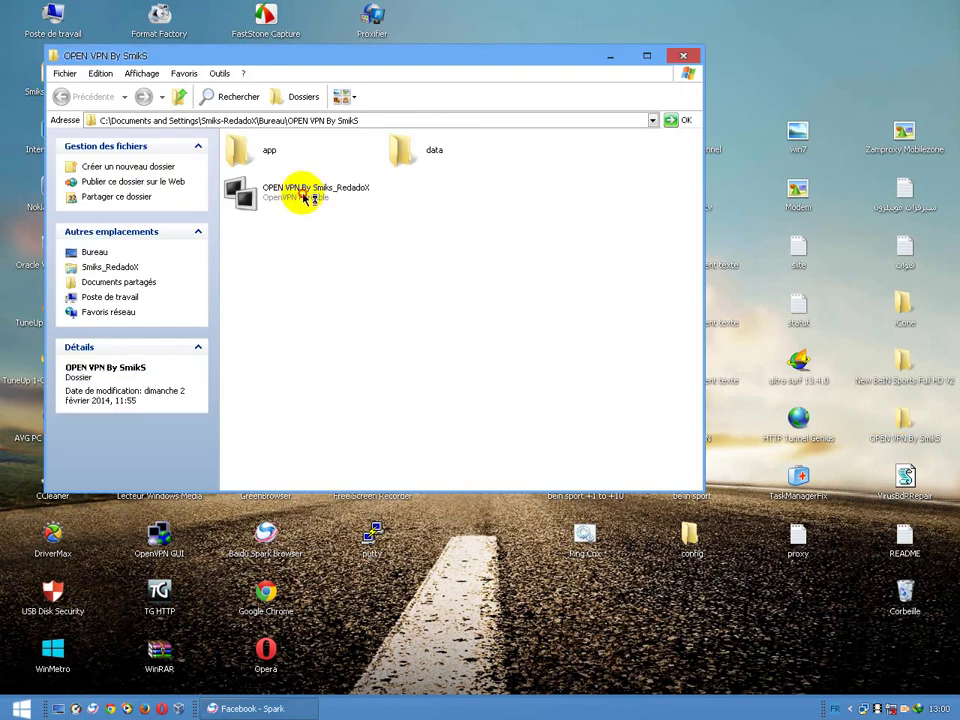
click(305, 195)
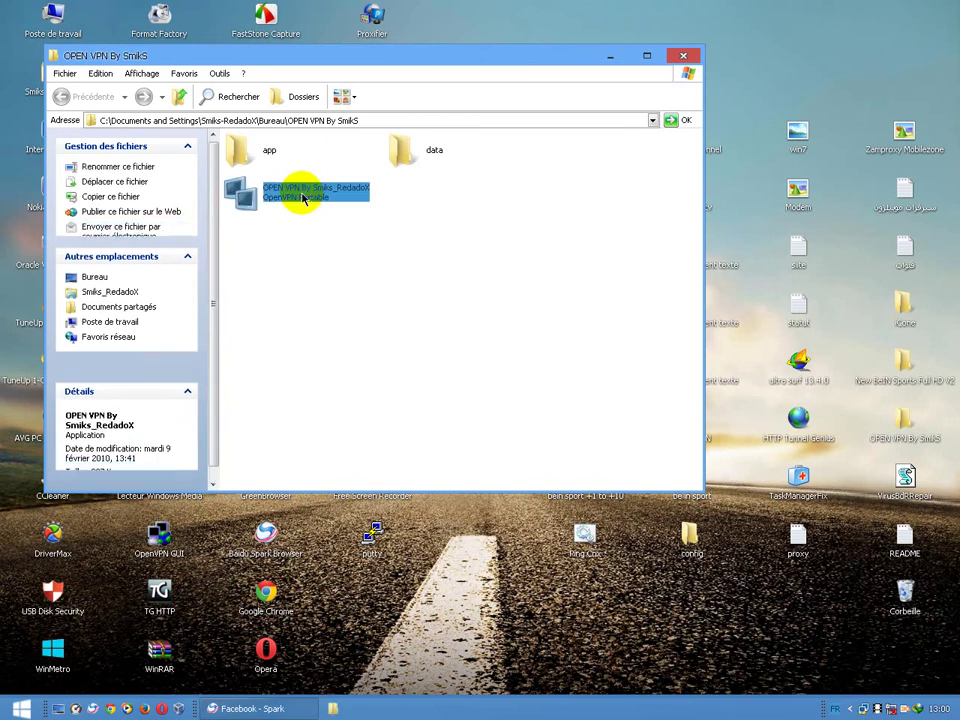
double_click(305, 195)
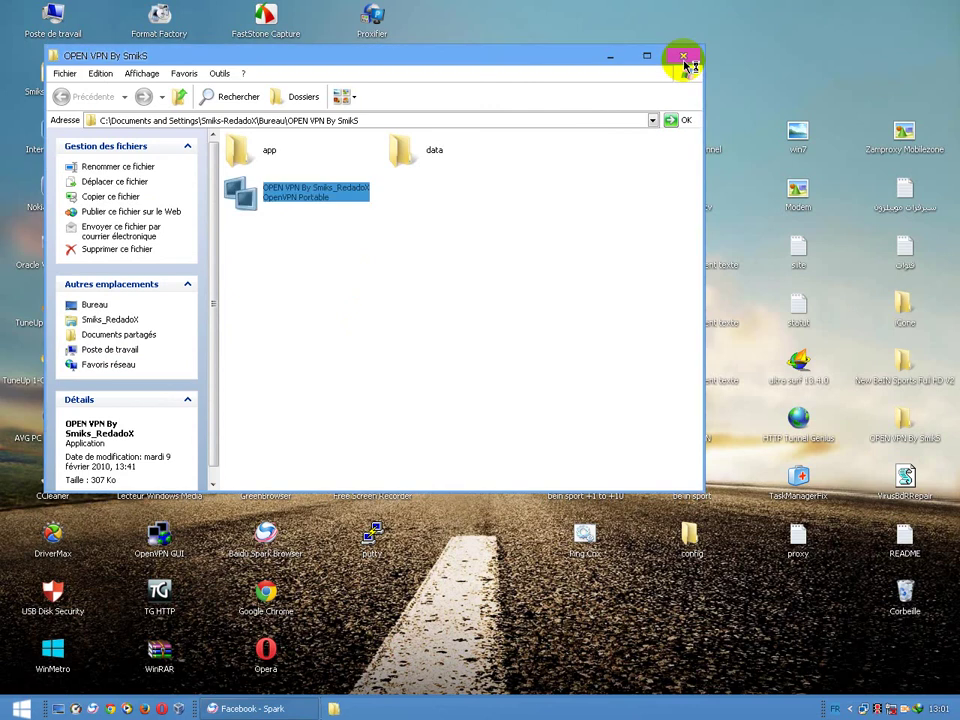
click(685, 62)
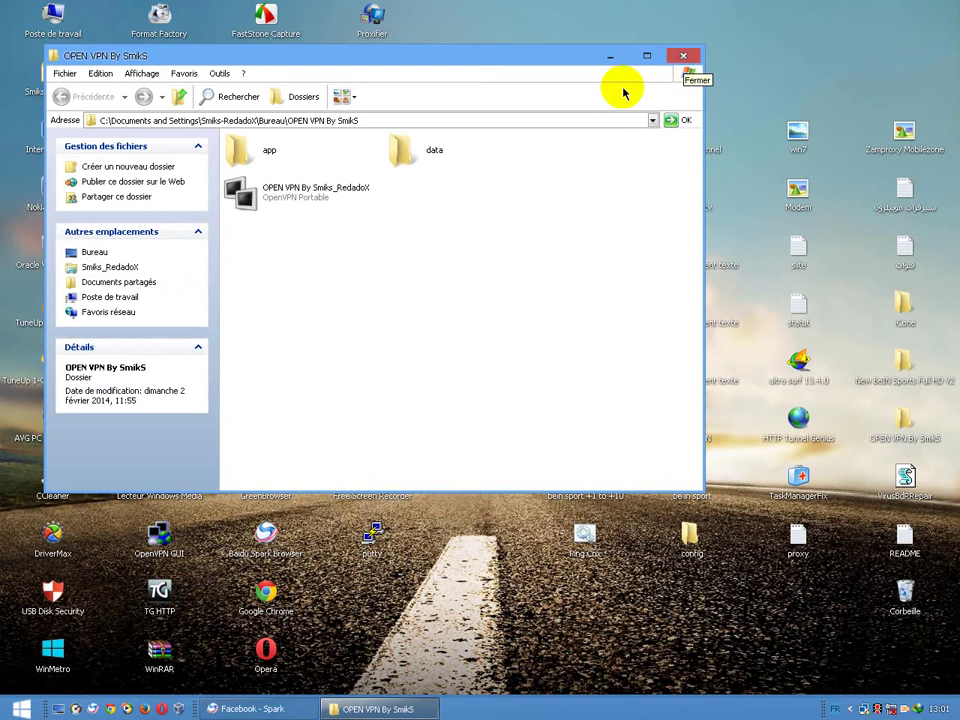
click(683, 55)
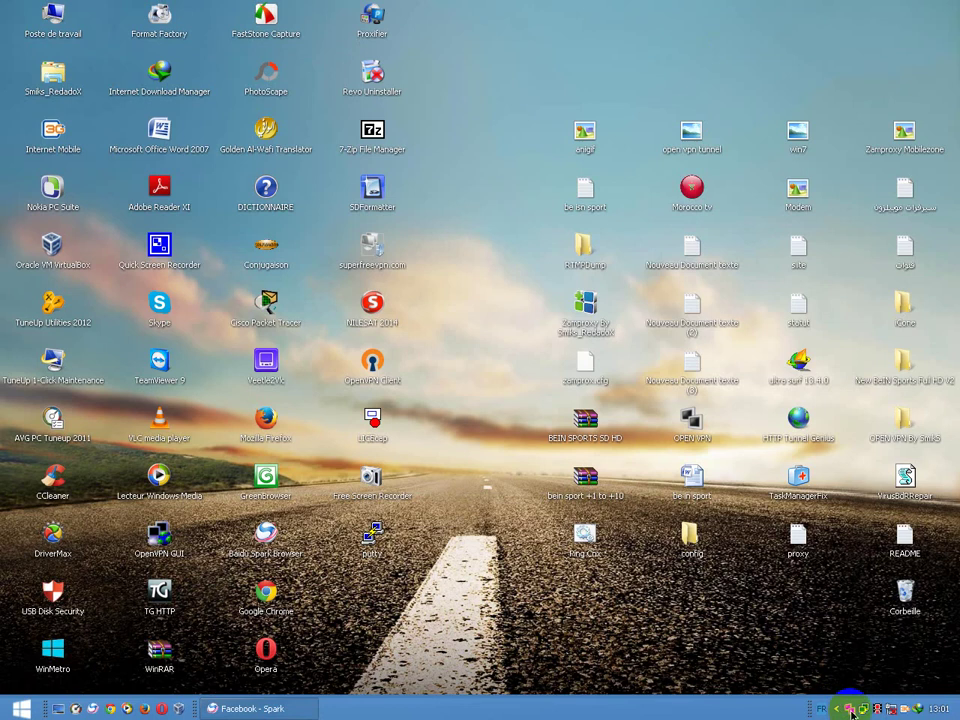
Set OpenVPN's manual HTTP proxy to address 212.217.54.133 and port 8080
right_click(849, 709)
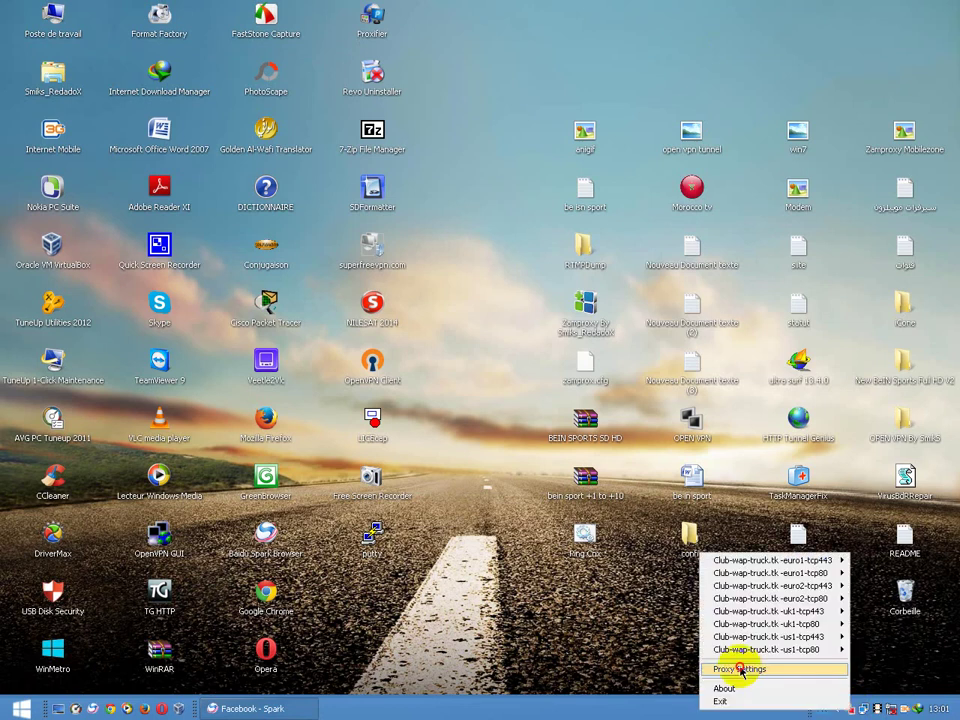
click(741, 669)
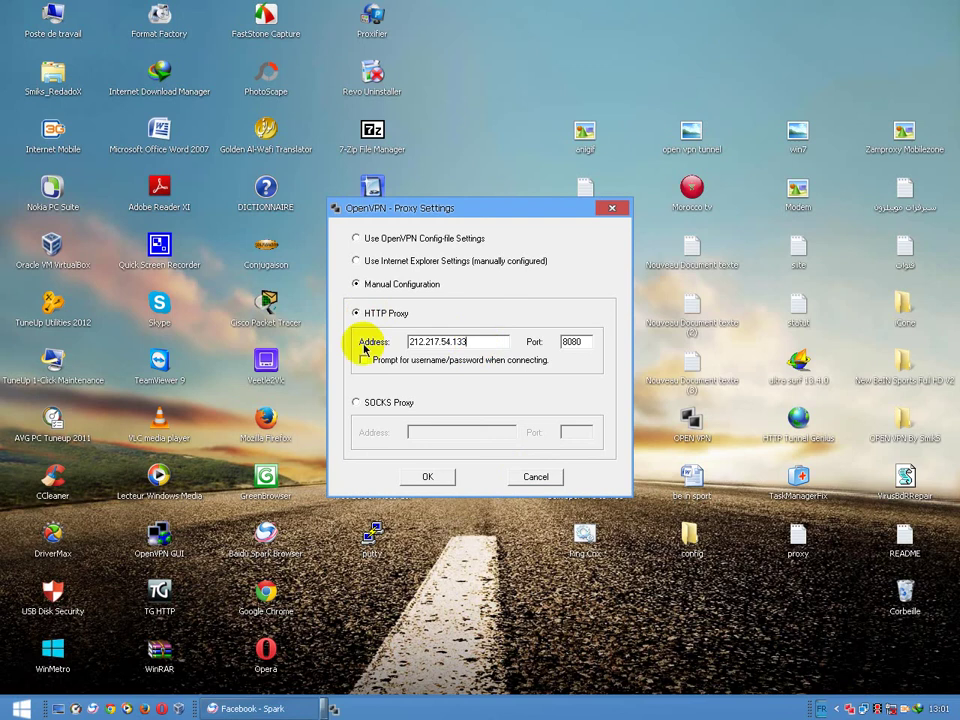
key(BackSpace)
key(BackSpace)
key(BackSpace)
key(BackSpace)
key(BackSpace)
key(BackSpace)
key(BackSpace)
key(BackSpace)
key(BackSpace)
key(BackSpace)
key(BackSpace)
key(BackSpace)
key(BackSpace)
key(BackSpace)
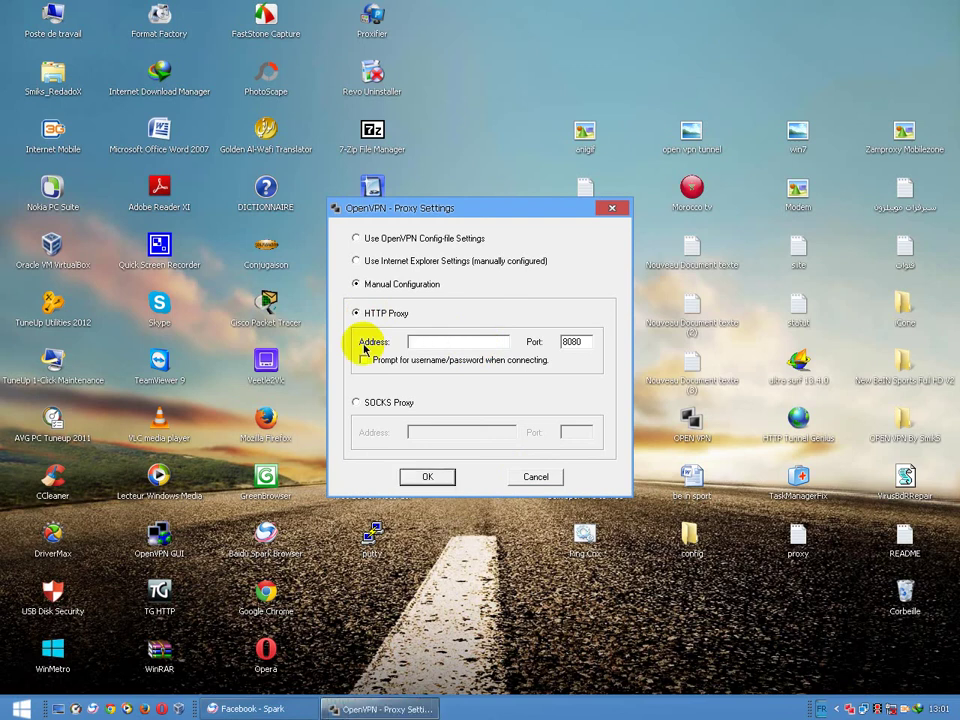
text(212.217.54.133)
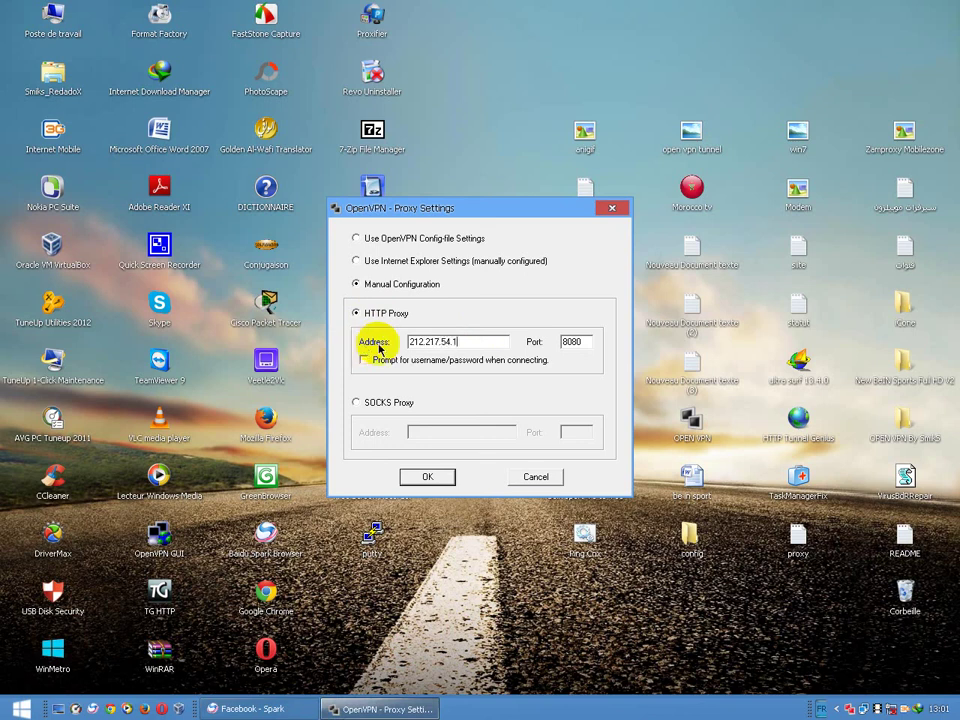
double_click(574, 342)
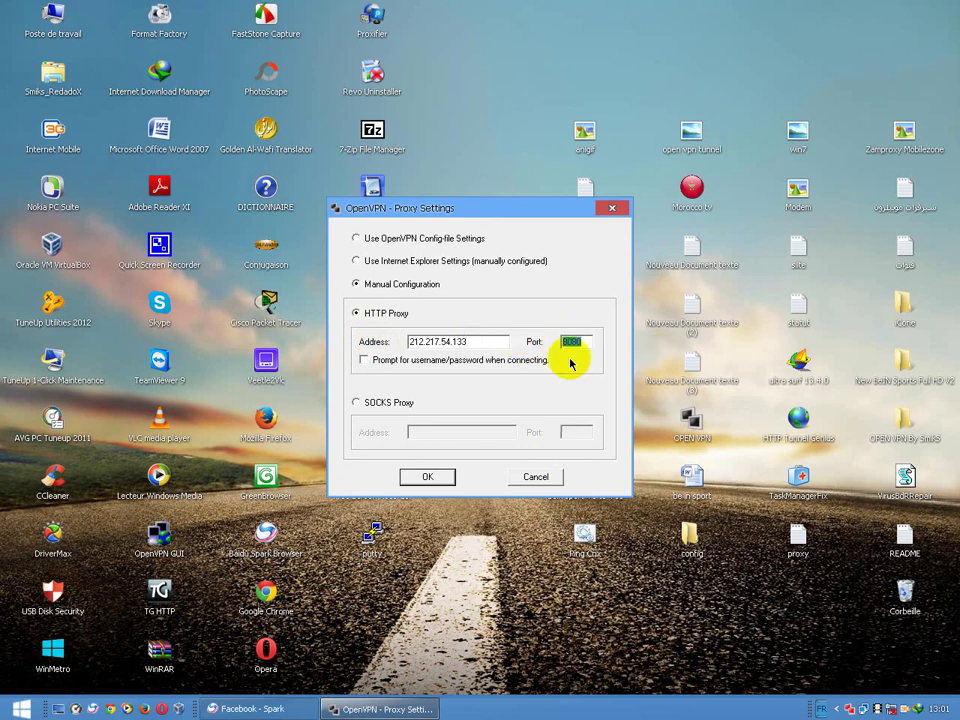
text(80)
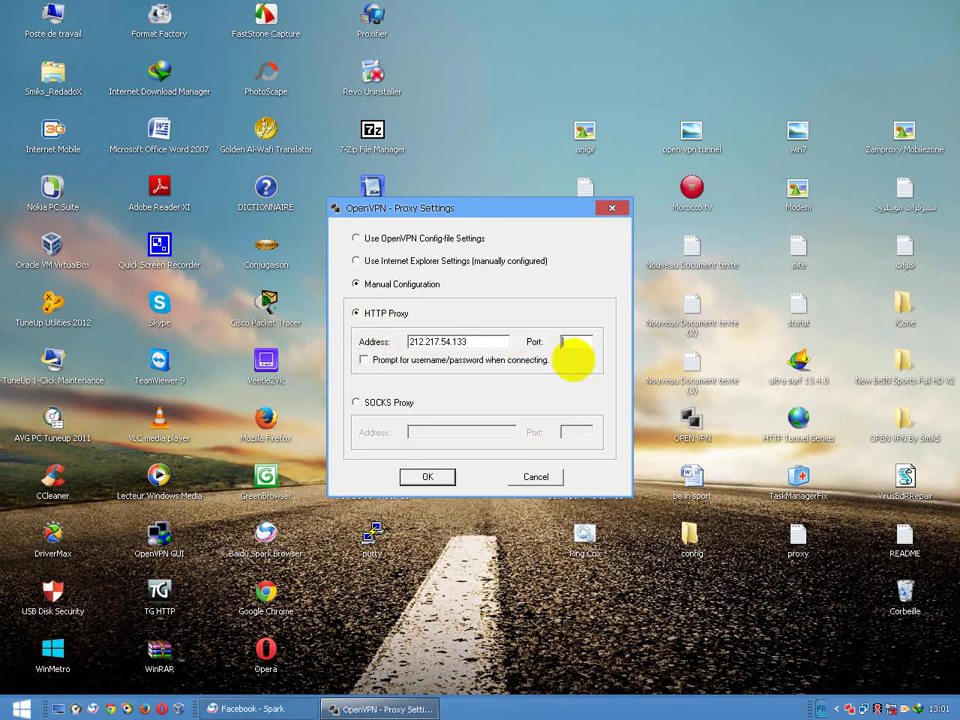
click(428, 474)
Connect OpenVPN to the Club-wap-truck.tk -uk1-tcp443 server
click(832, 693)
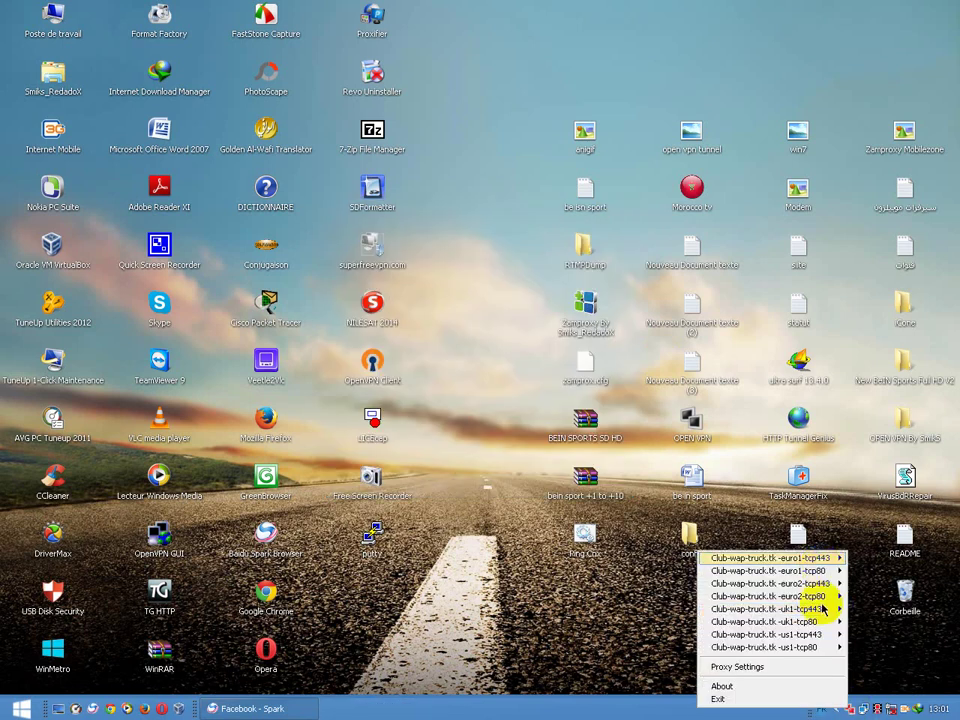
mouse_move(818, 620)
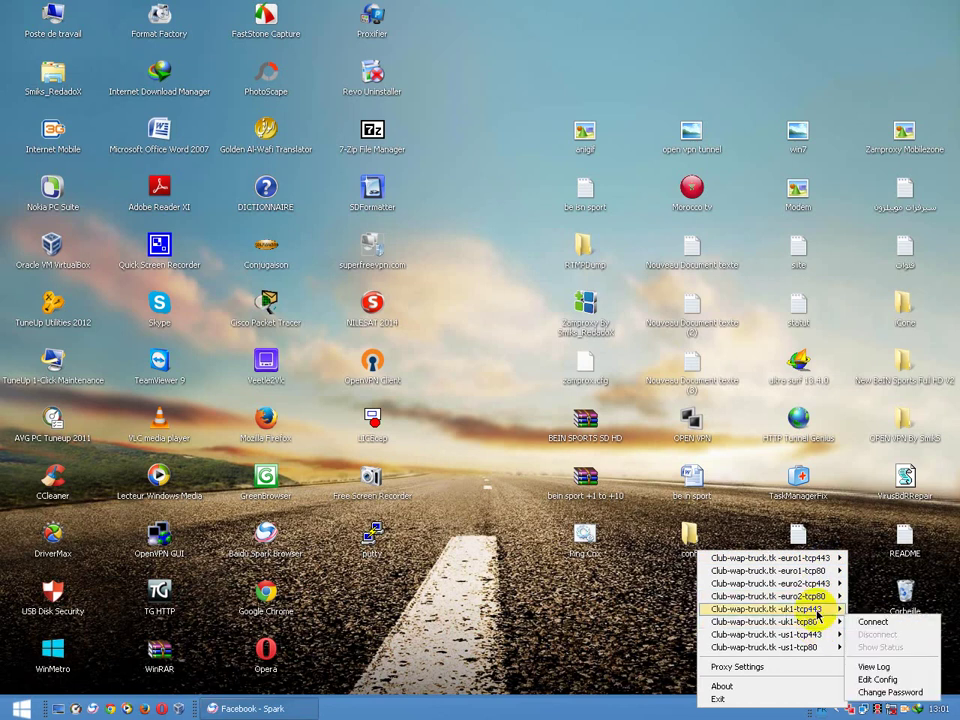
click(872, 618)
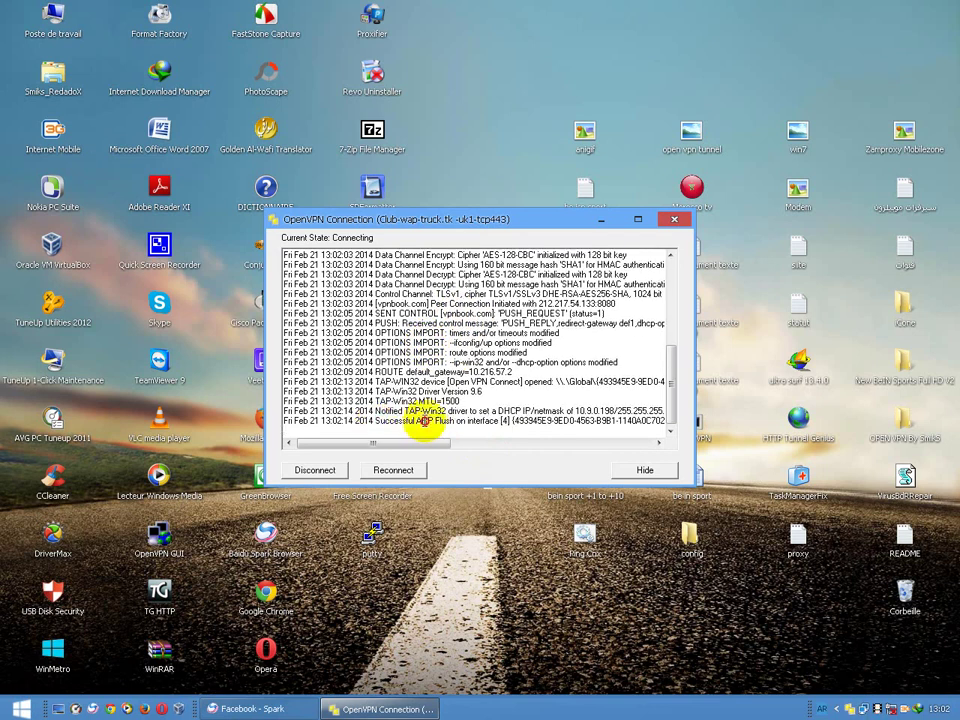
drag(376, 421, 435, 421)
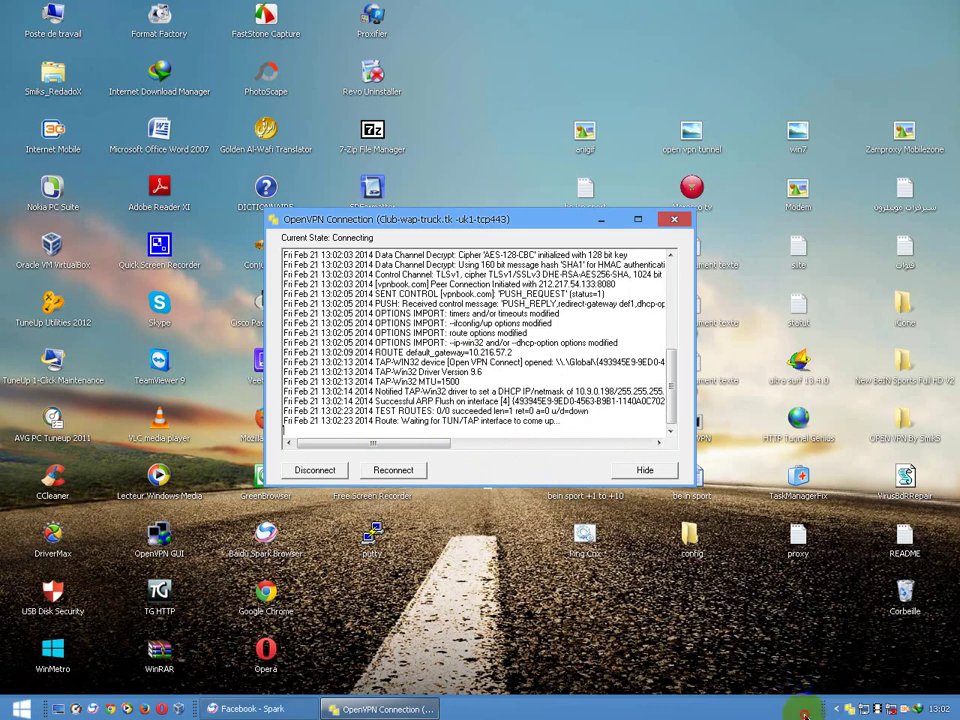
click(590, 528)
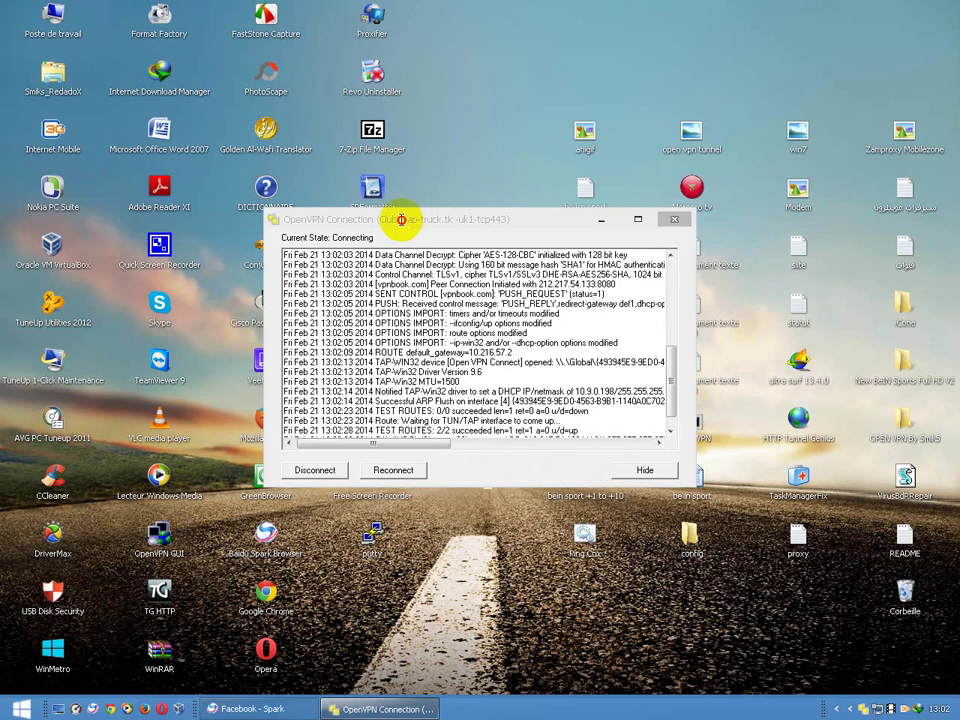
click(399, 217)
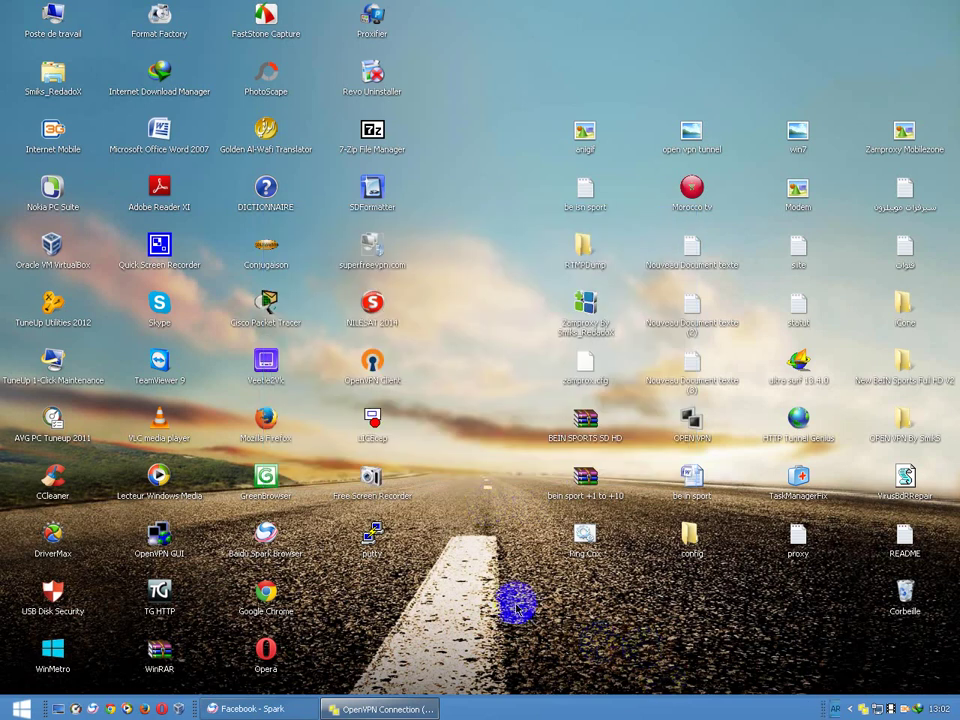
click(822, 709)
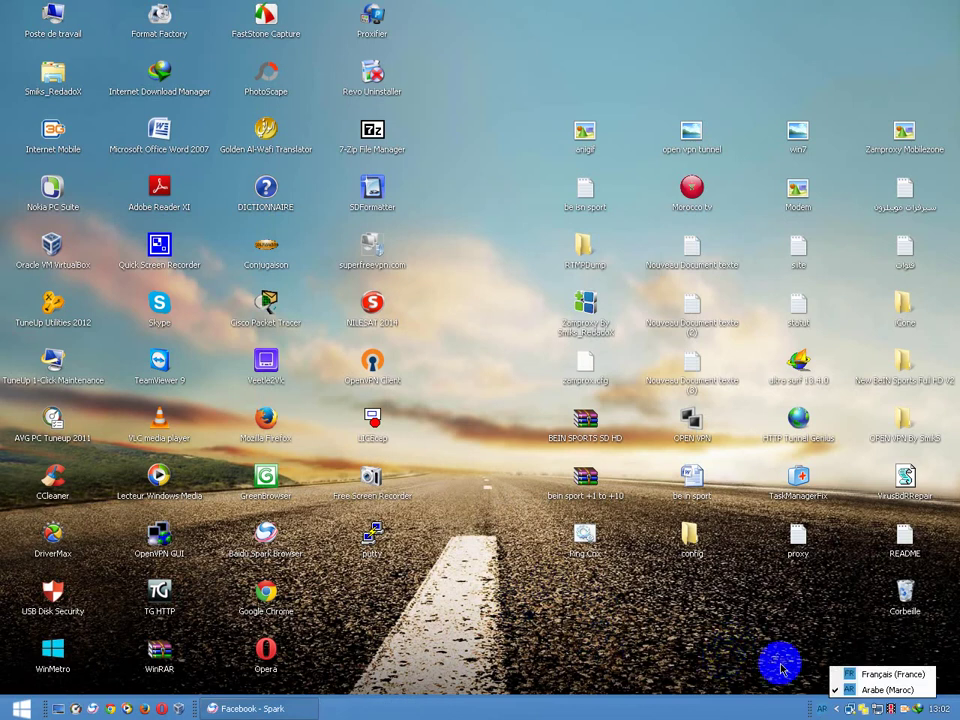
click(850, 689)
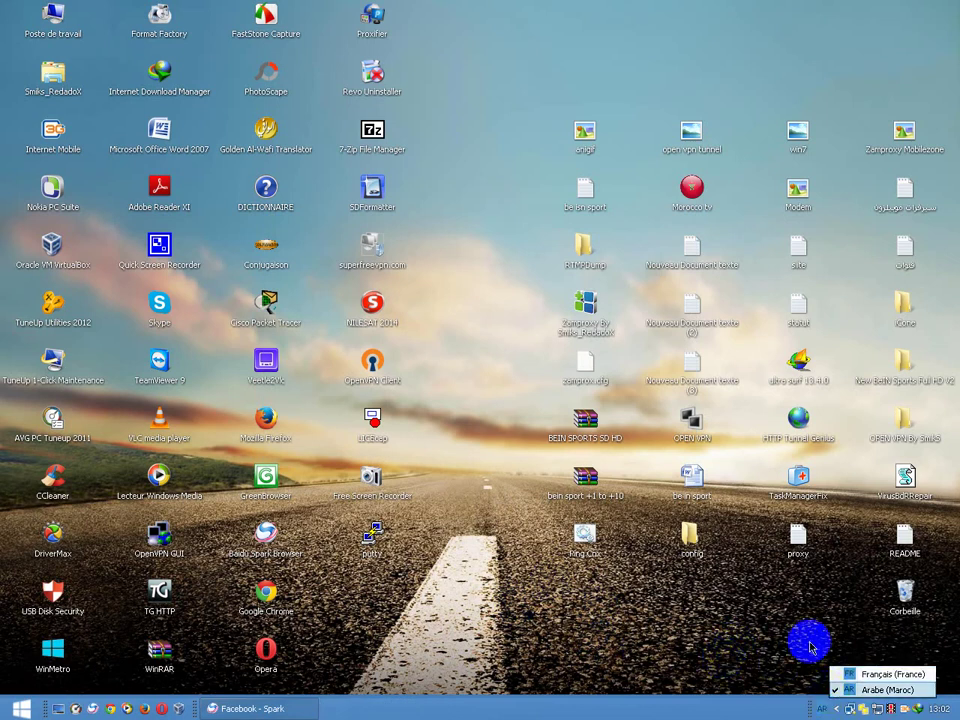
click(600, 615)
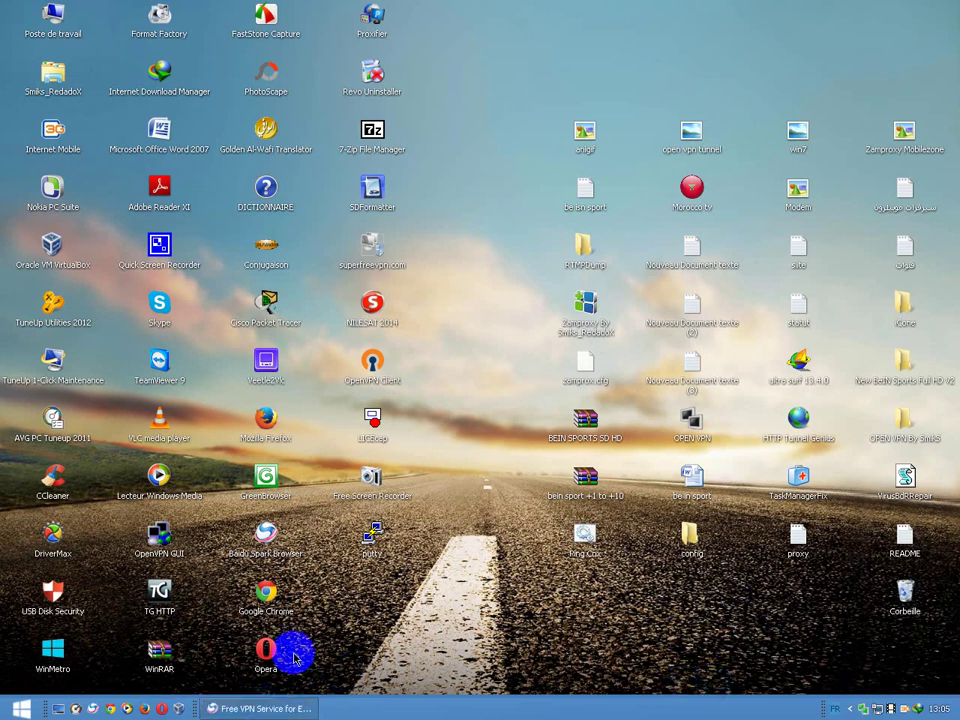
Restore the Spark browser window and load google.com in the current tab to test the VPN connection
right_click(265, 709)
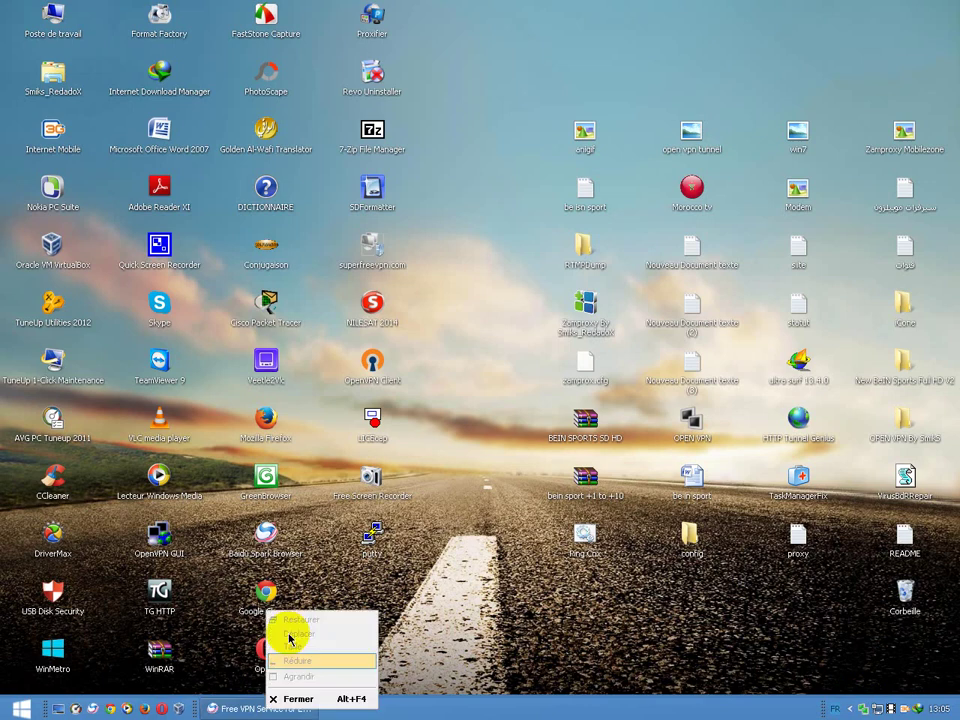
click(233, 712)
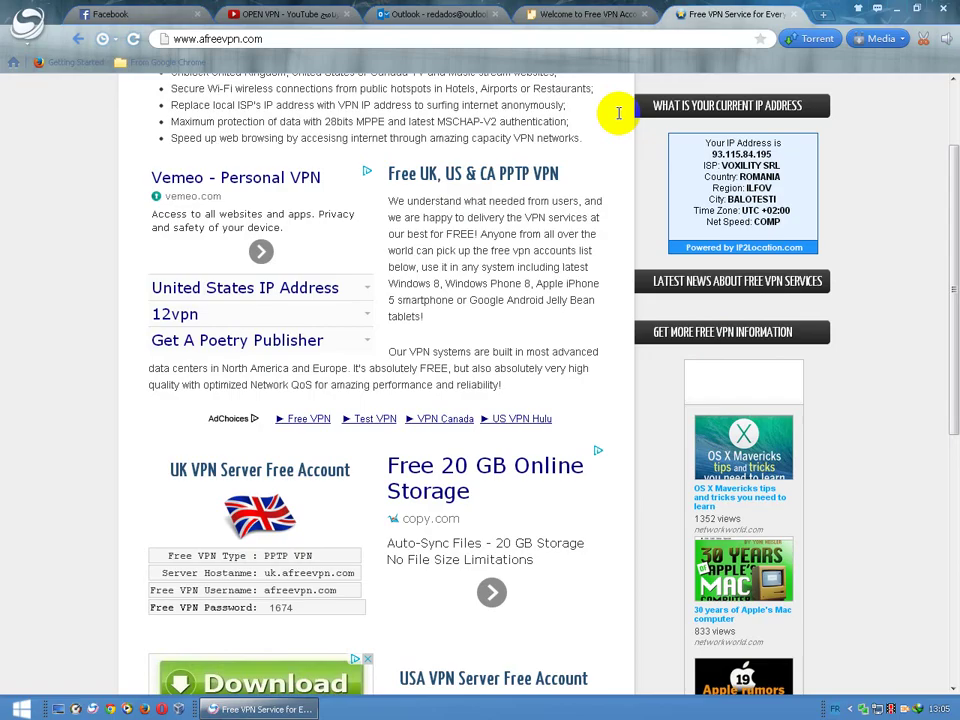
click(279, 39)
text(g)
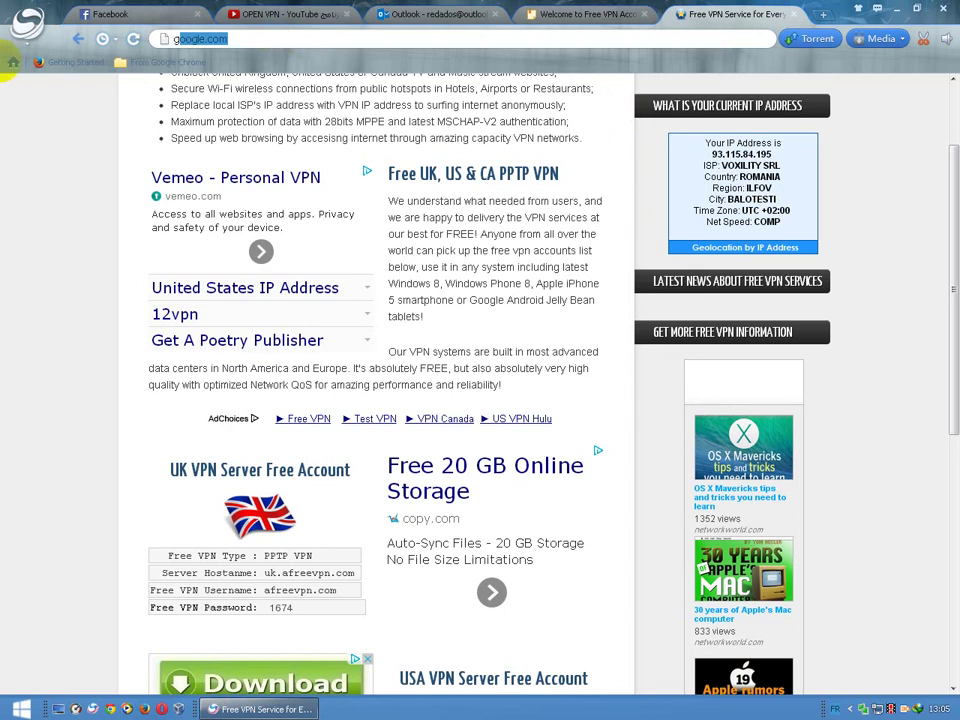
text(oog)
key(Return)
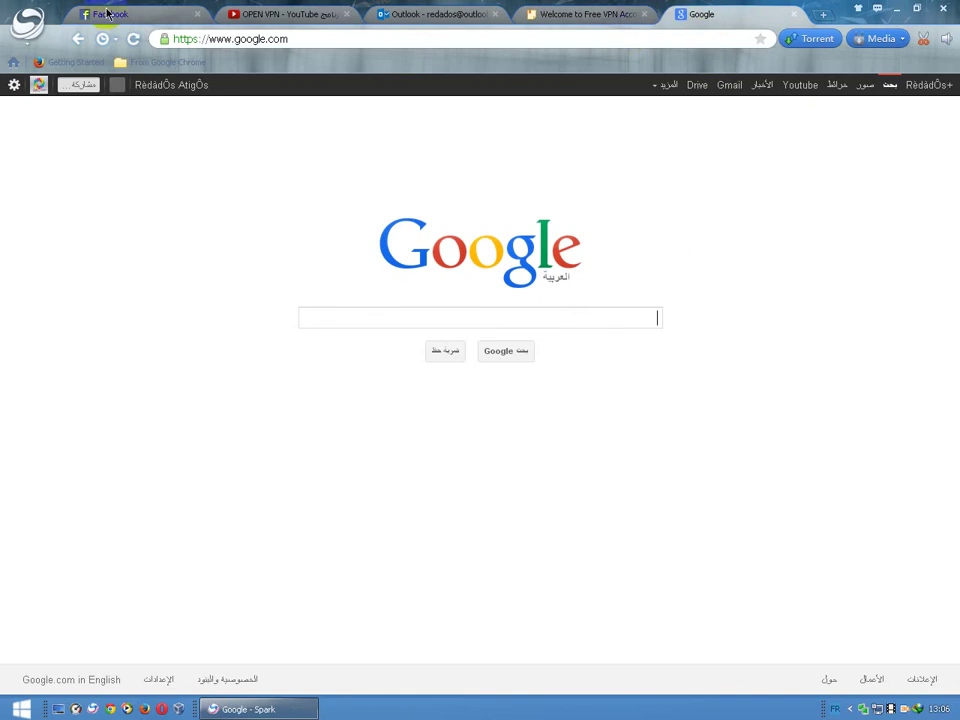
Load kooora.com in the same tab and look over its home page
click(300, 38)
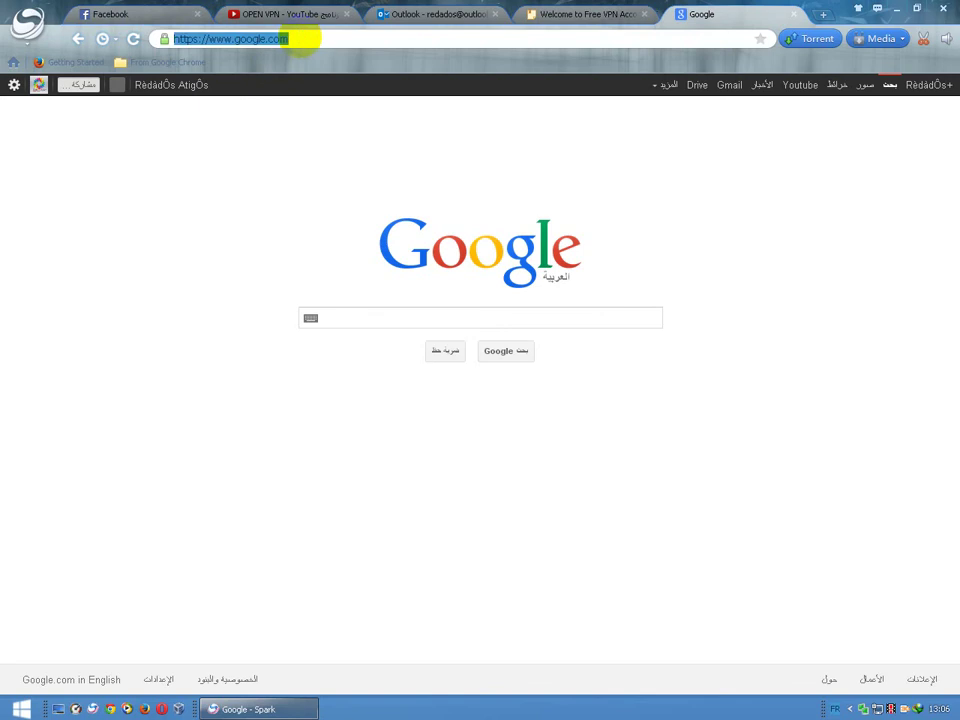
text(kooora)
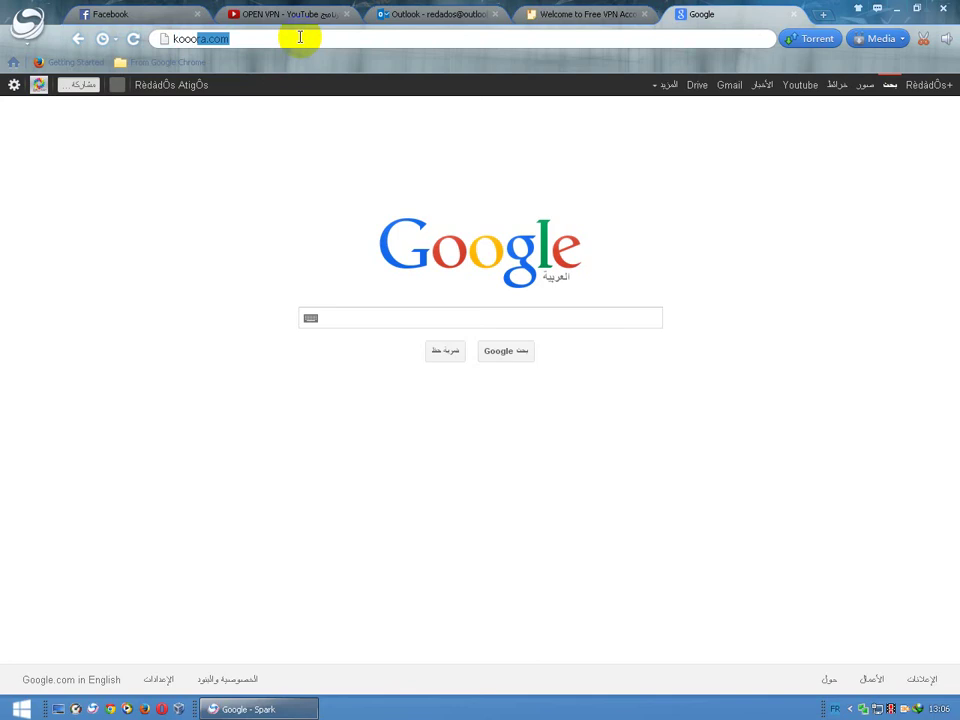
key(Return)
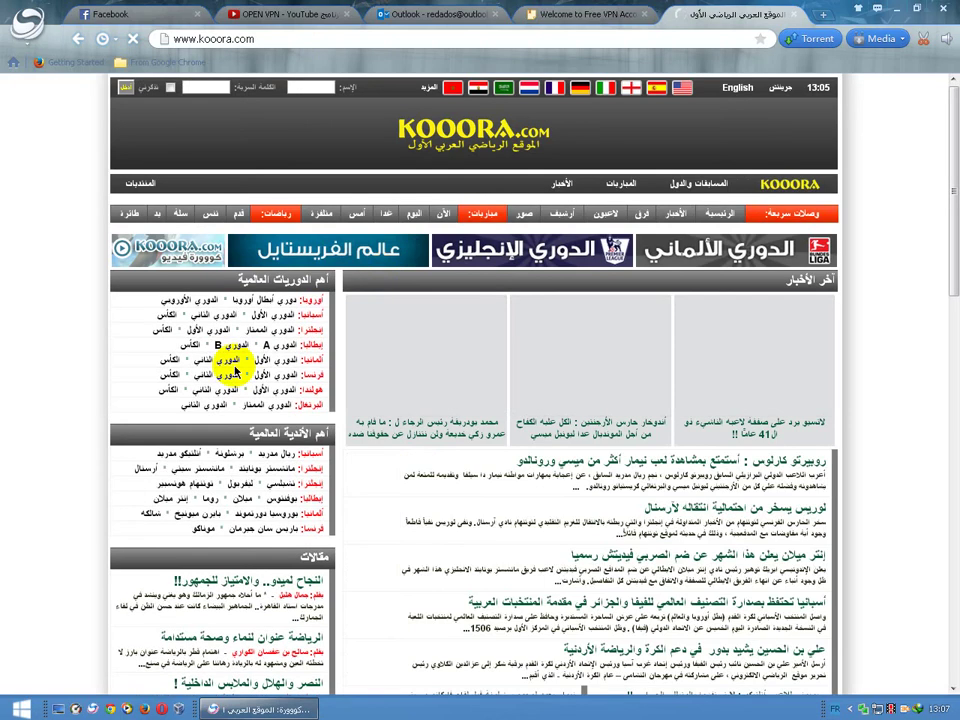
scroll(233, 372, down, 1)
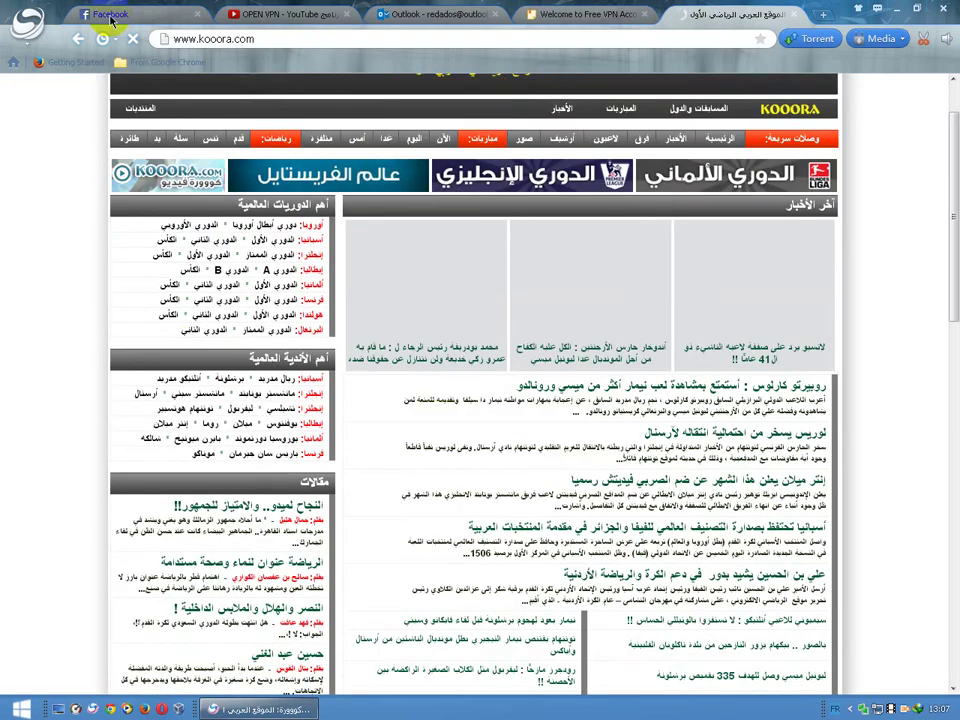
View the open Facebook feed, return to the kooora.com page and select its web address for editing
click(112, 16)
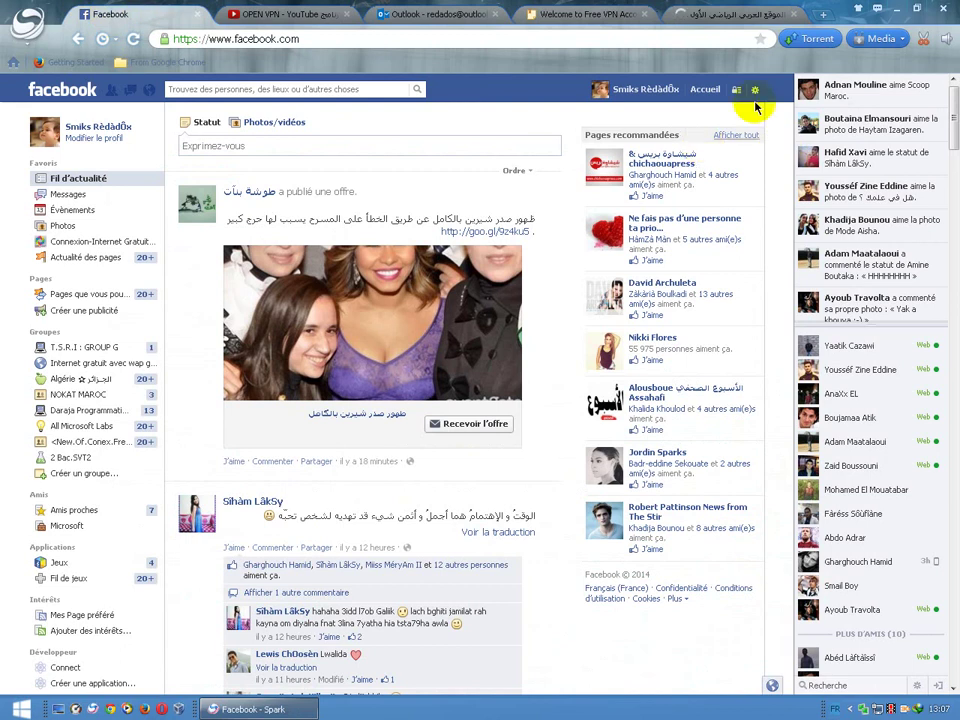
click(707, 14)
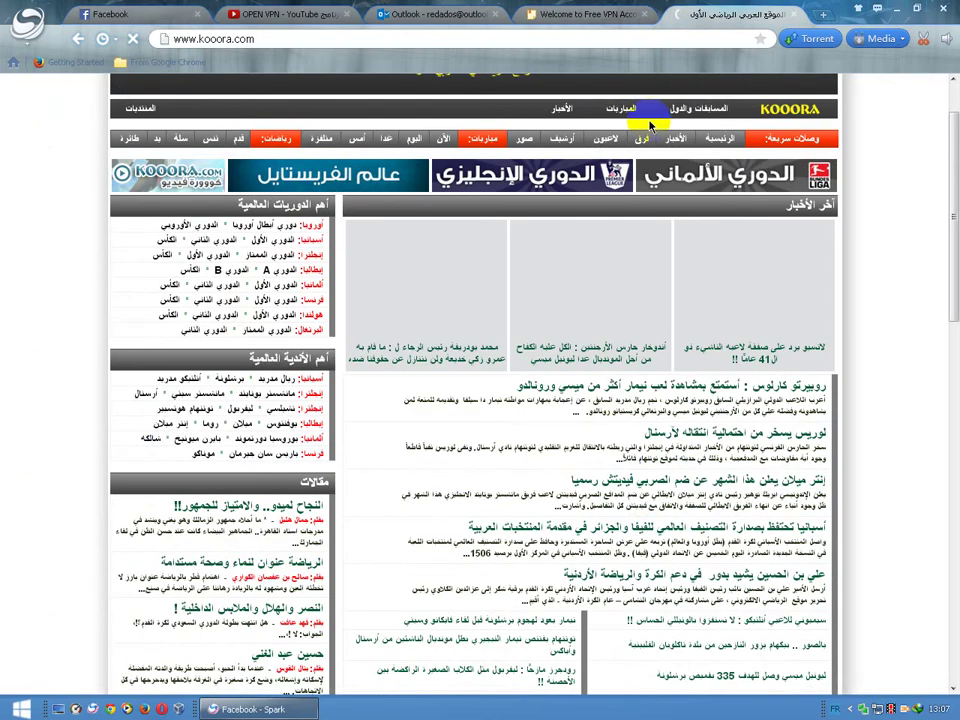
click(203, 40)
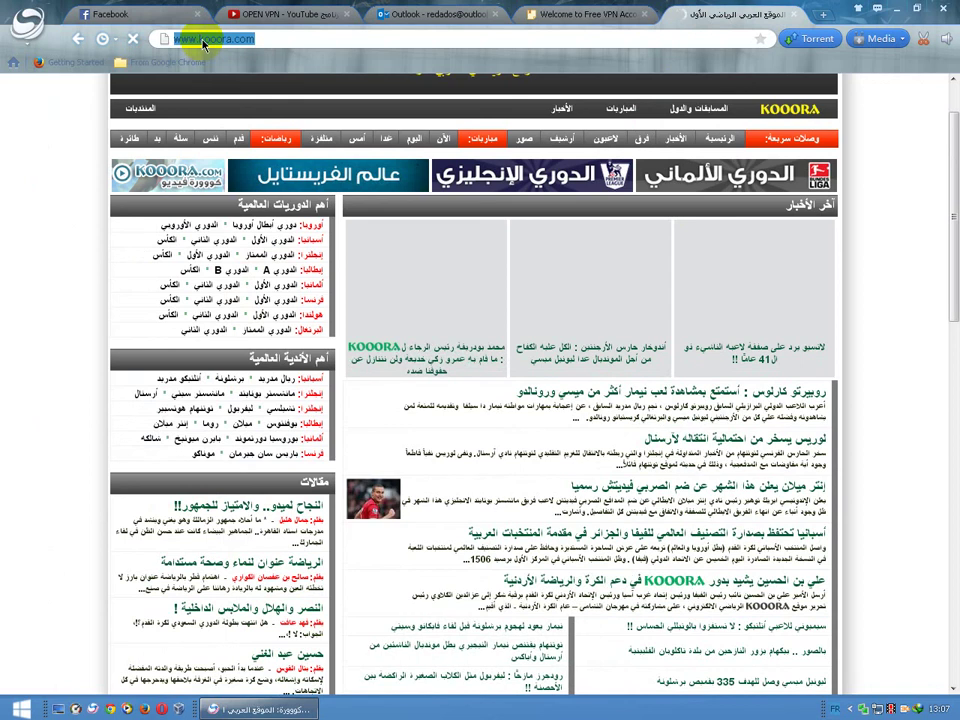